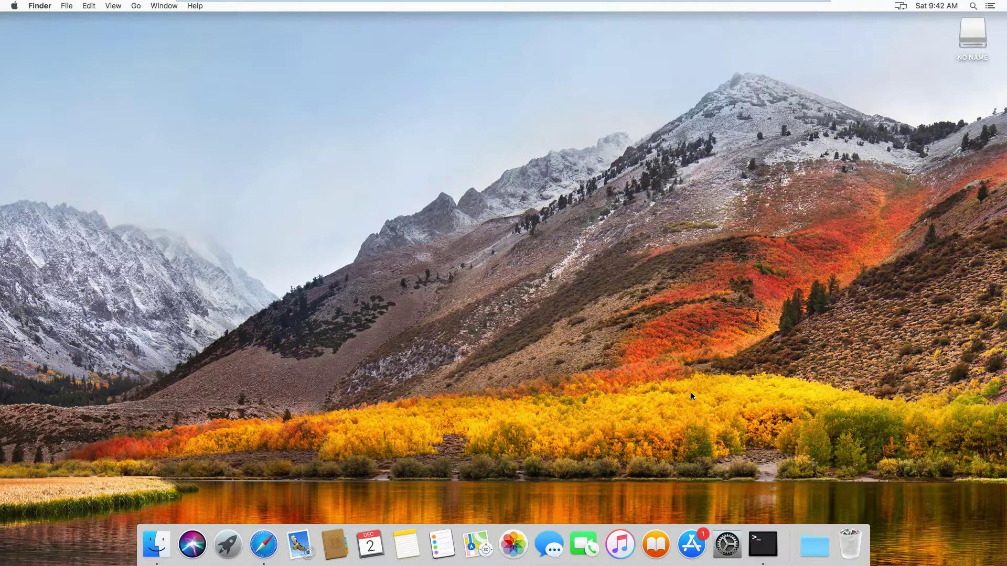
- Launch Terminal by searching for 'termina' in Spotlight
{"action": "left_click", "coordinate": [767, 543]}
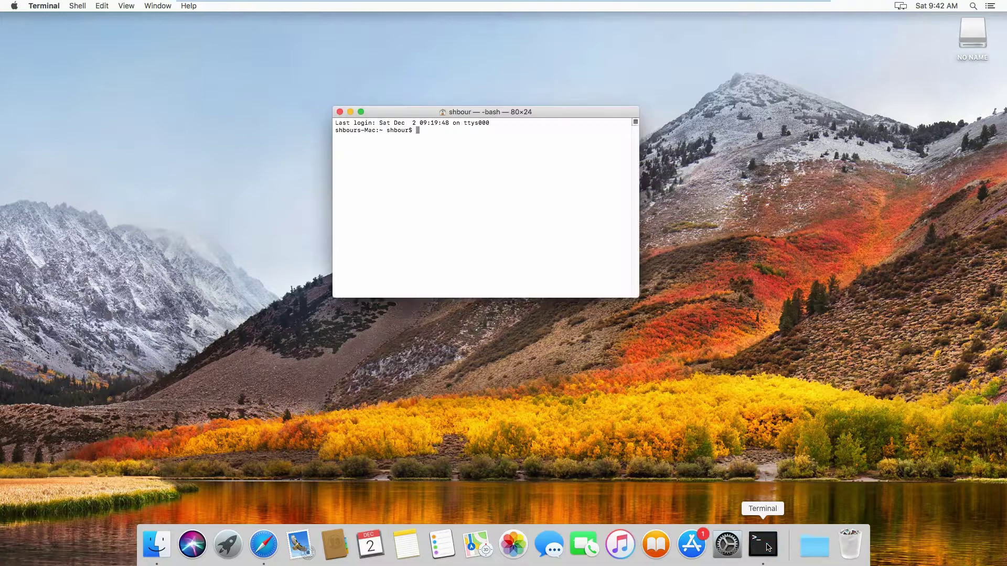
{"action": "left_click", "coordinate": [560, 196]}
{"action": "left_click", "coordinate": [973, 9]}
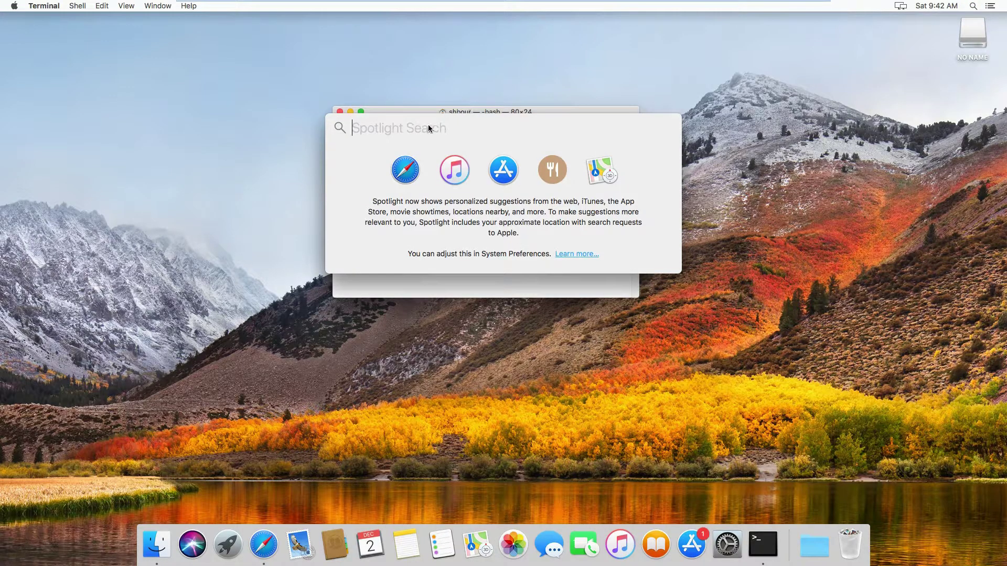
{"action": "left_click", "coordinate": [406, 129]}
{"action": "type", "text": "terminal"}
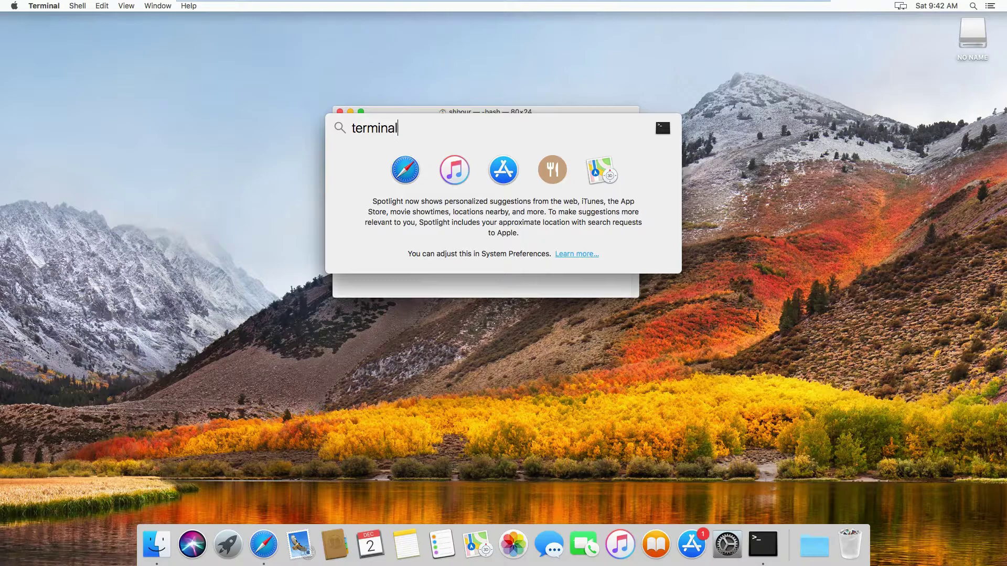
{"action": "key", "text": "Return"}
{"action": "left_click", "coordinate": [544, 161]}
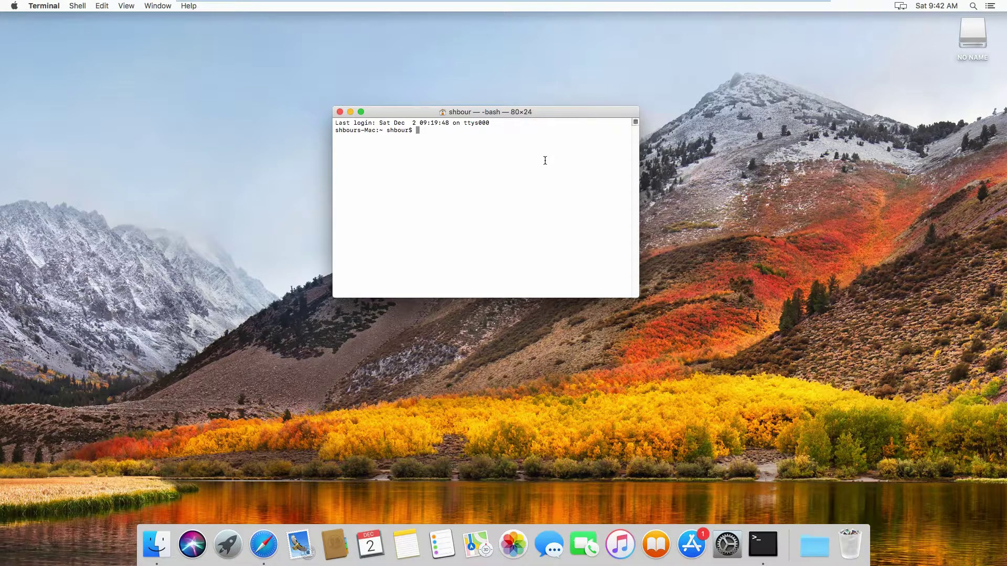
{"action": "left_click", "coordinate": [545, 161]}
{"action": "type", "text": "open https://xpcoin.io"}
- Run the command, download the macOS wallet from the Wallets section, and close Safari
{"action": "key", "text": "Return"}
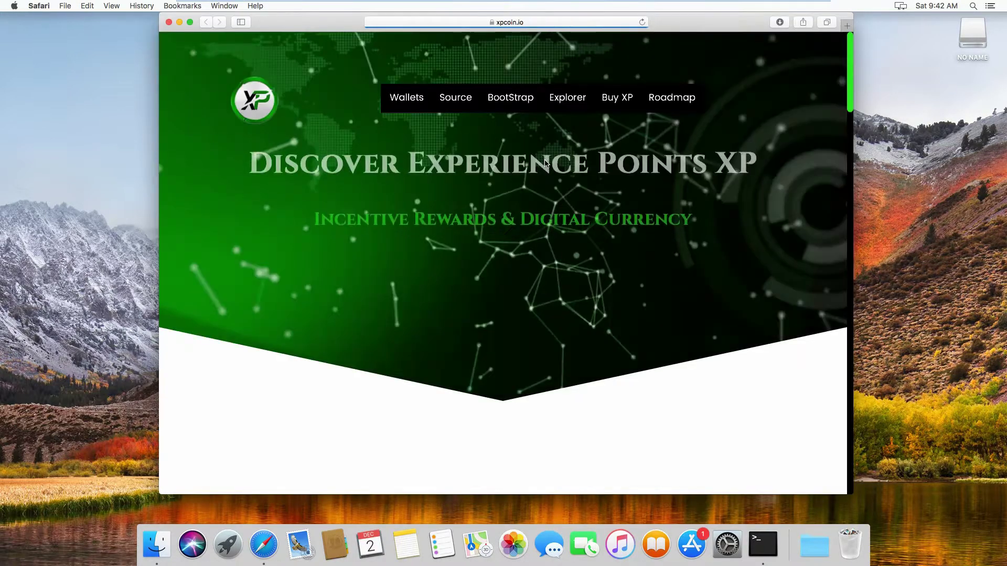
{"action": "left_click", "coordinate": [412, 99]}
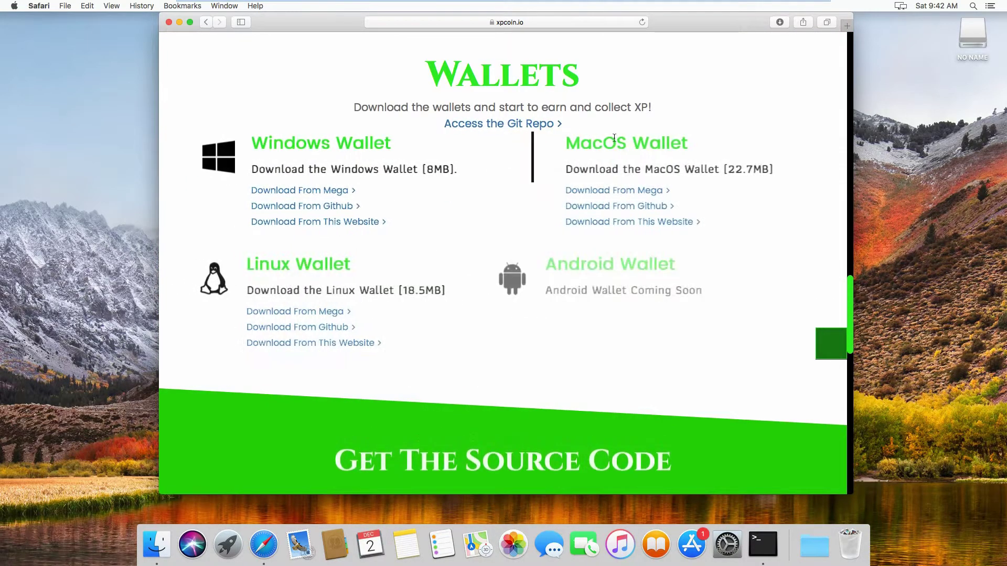
{"action": "left_click", "coordinate": [665, 223]}
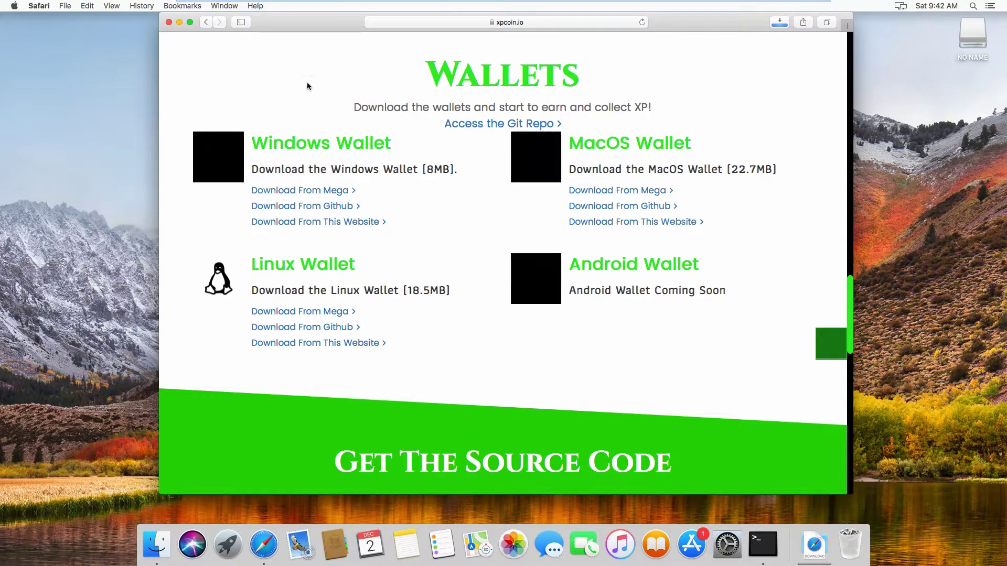
{"action": "left_click", "coordinate": [169, 23]}
{"action": "left_click", "coordinate": [513, 212]}
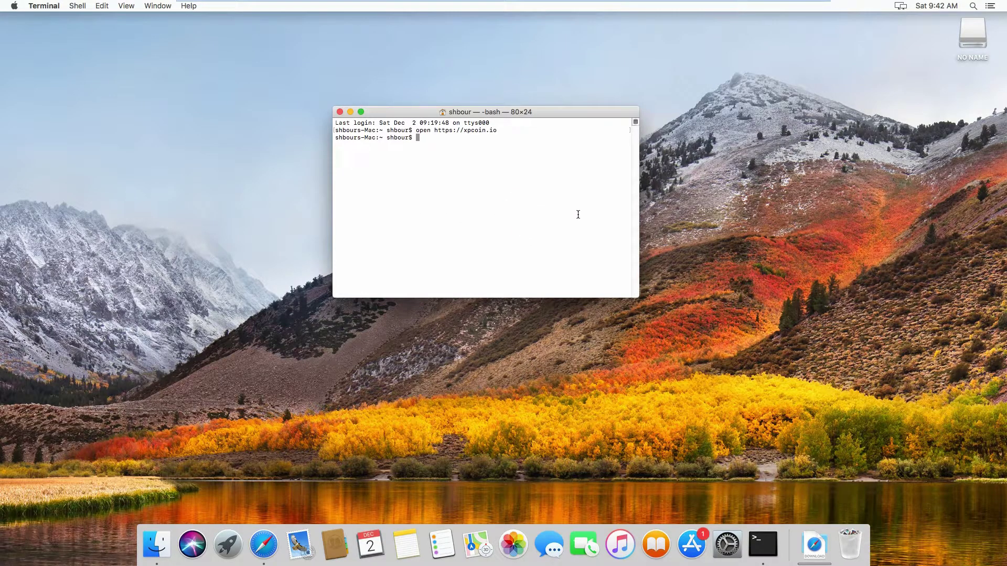
- Open the wallet disk image from Downloads and launch XP-Qt with future warnings disabled
{"action": "left_click", "coordinate": [821, 549]}
{"action": "left_click", "coordinate": [821, 504]}
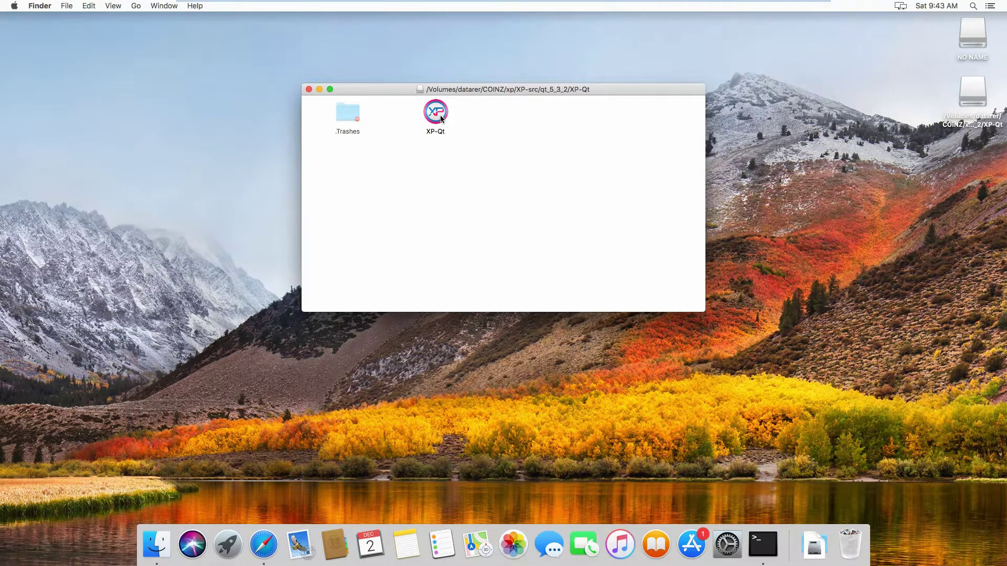
{"action": "left_click", "coordinate": [310, 90]}
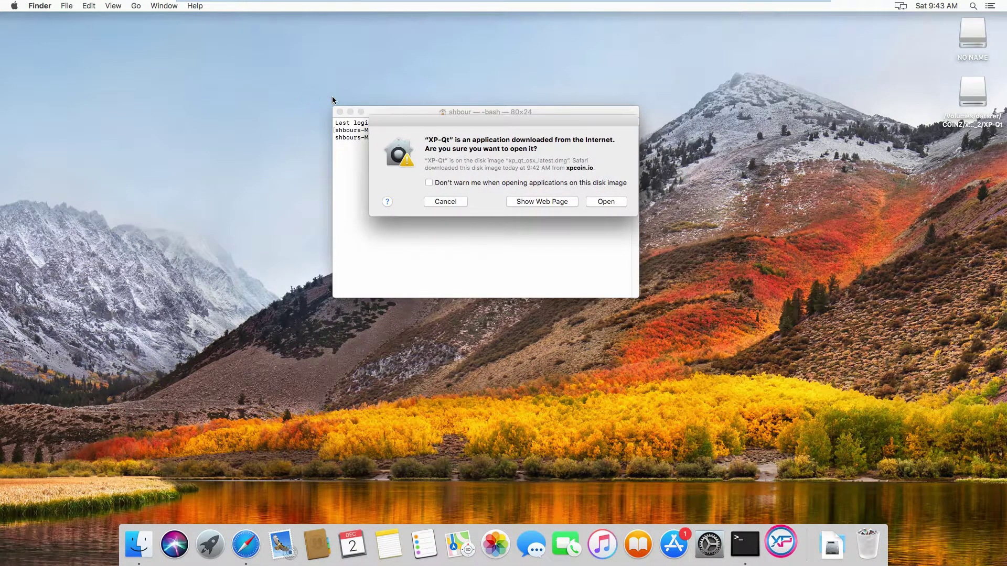
{"action": "left_click", "coordinate": [430, 183]}
- Confirm opening XP-Qt and move the wallet window higher on screen
{"action": "left_click", "coordinate": [607, 202]}
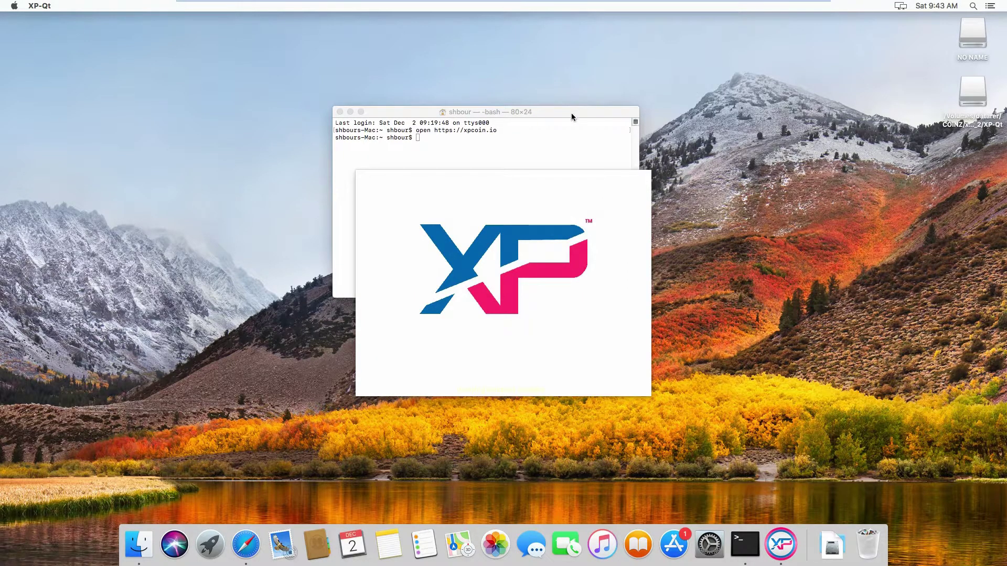
{"action": "left_click_drag", "start_coordinate": [559, 115], "coordinate": [549, 66]}
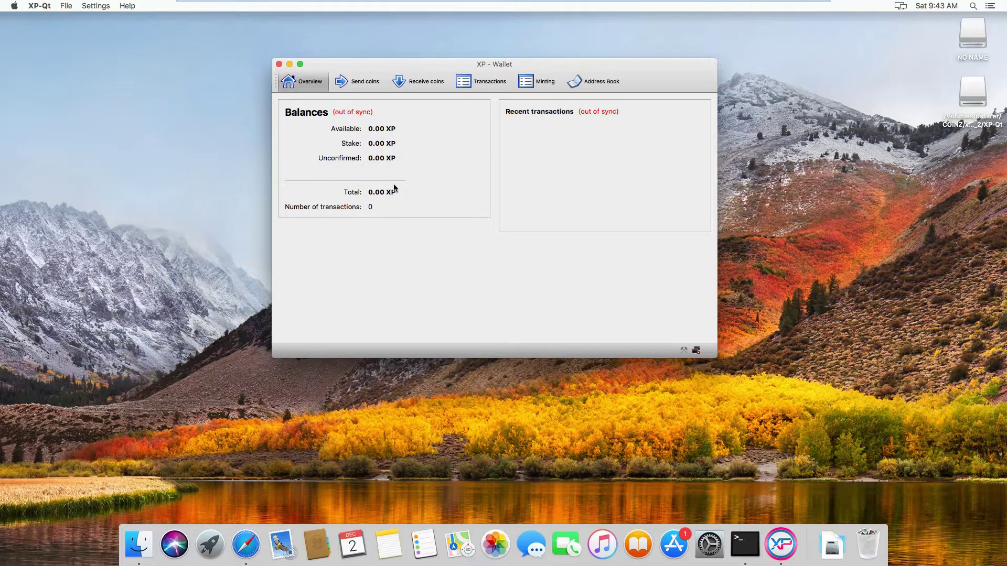
- Visit Send coins, focus its Pay To and Amount fields, then switch to Receive coins
{"action": "left_click", "coordinate": [369, 83]}
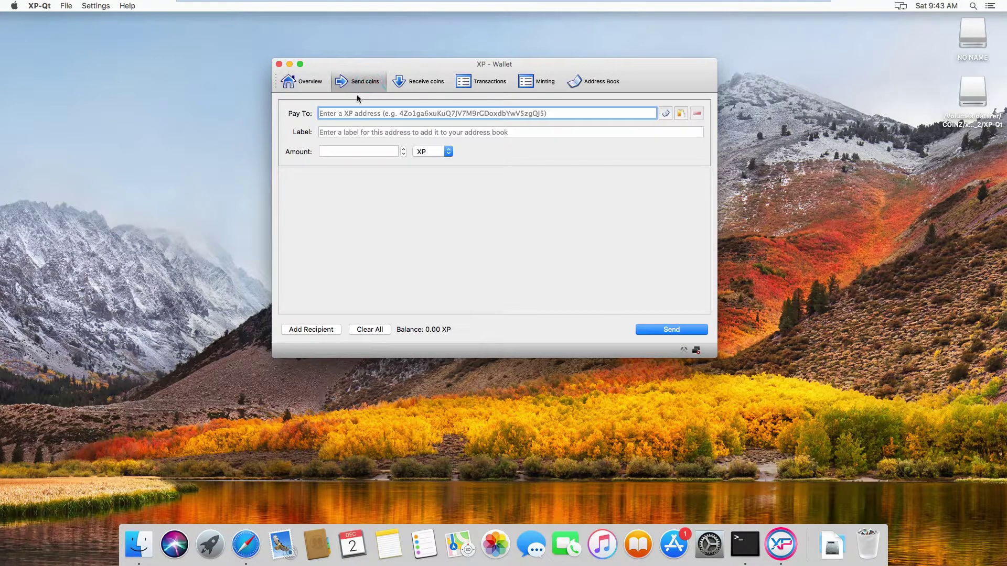
{"action": "left_click", "coordinate": [333, 113]}
{"action": "left_click", "coordinate": [338, 149]}
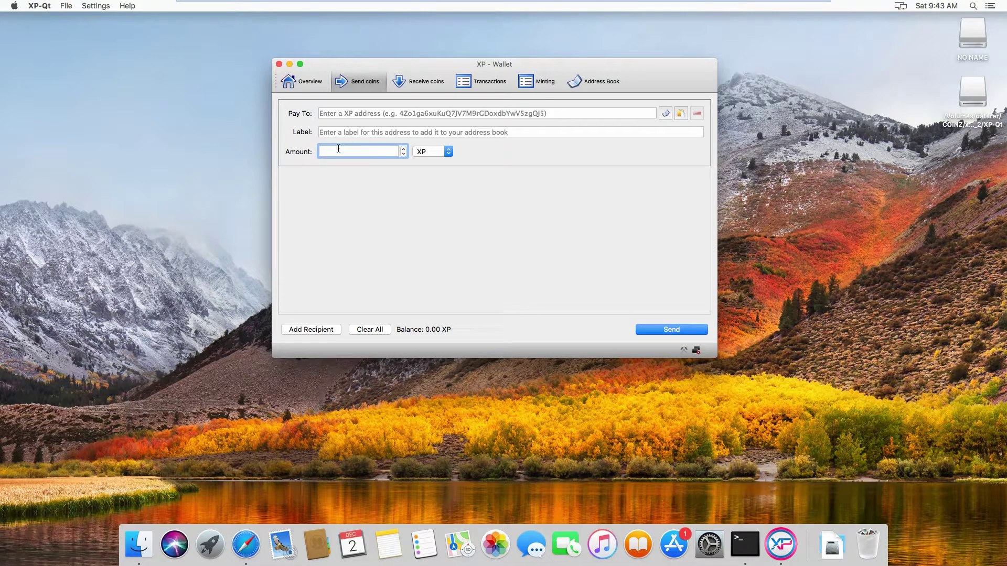
{"action": "left_click", "coordinate": [425, 81]}
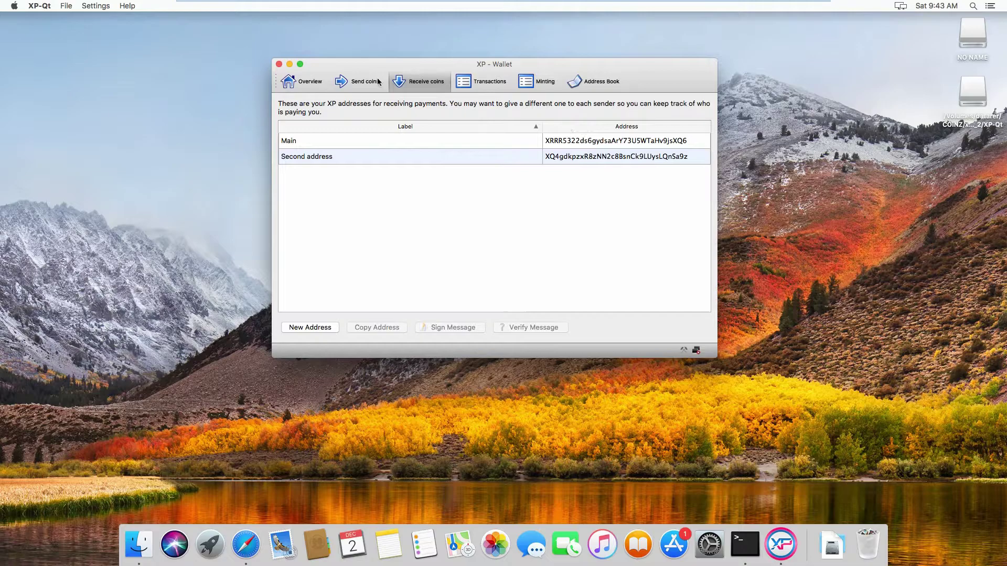
- Create a new receiving address labelled 'Third address', correcting the typed 'This address'
{"action": "left_click", "coordinate": [365, 141]}
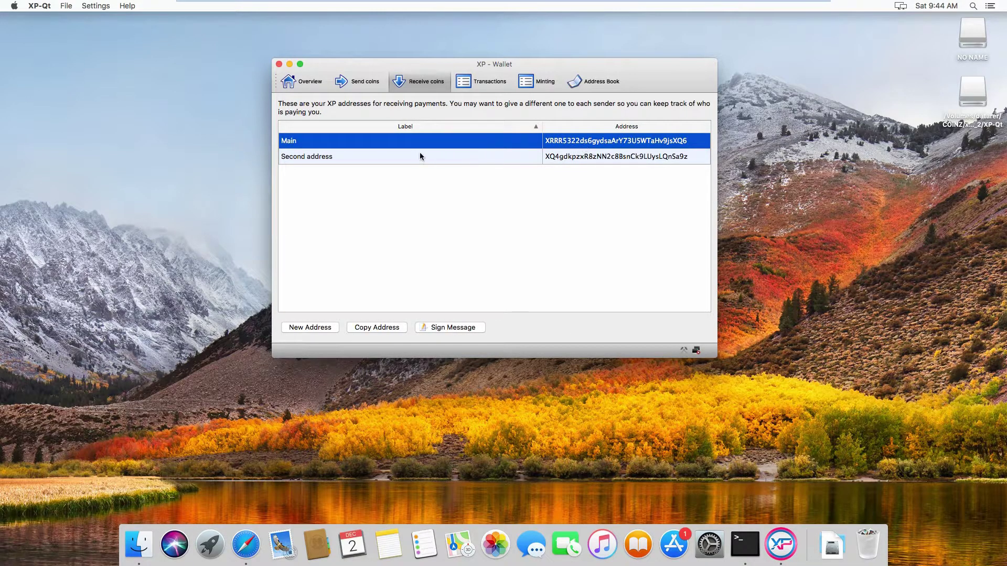
{"action": "left_click", "coordinate": [557, 160]}
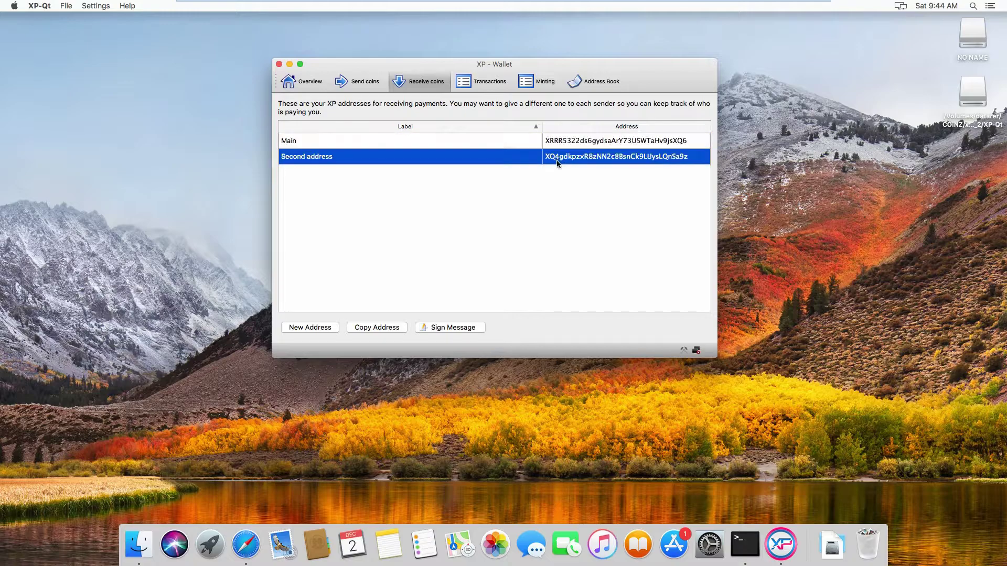
{"action": "left_click", "coordinate": [308, 328]}
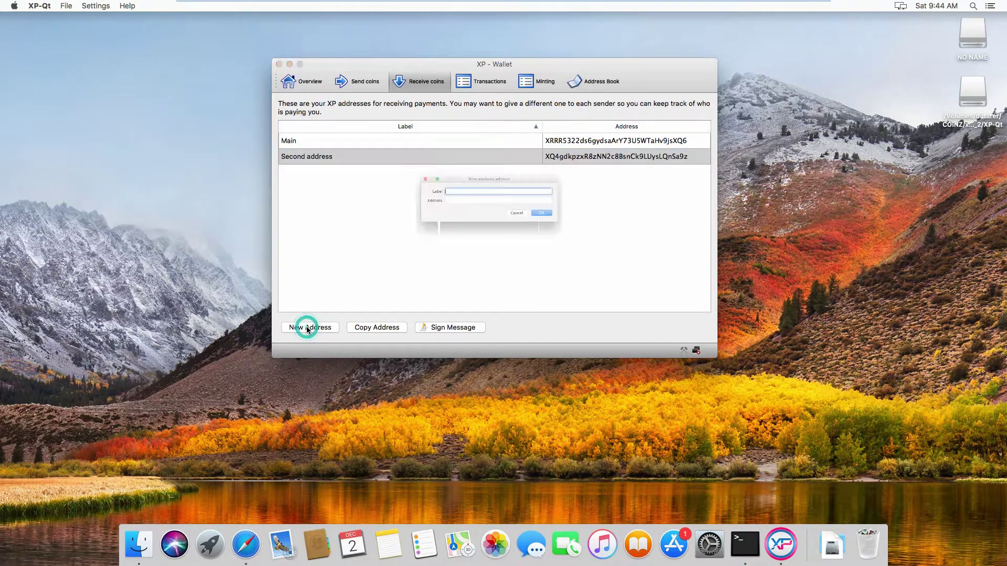
{"action": "type", "text": "This "}
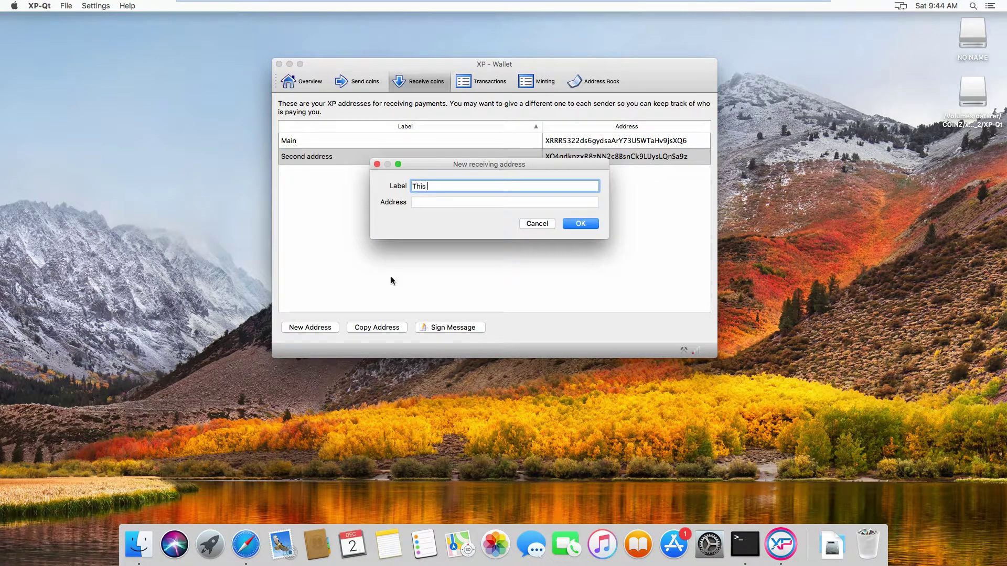
{"action": "type", "text": "address"}
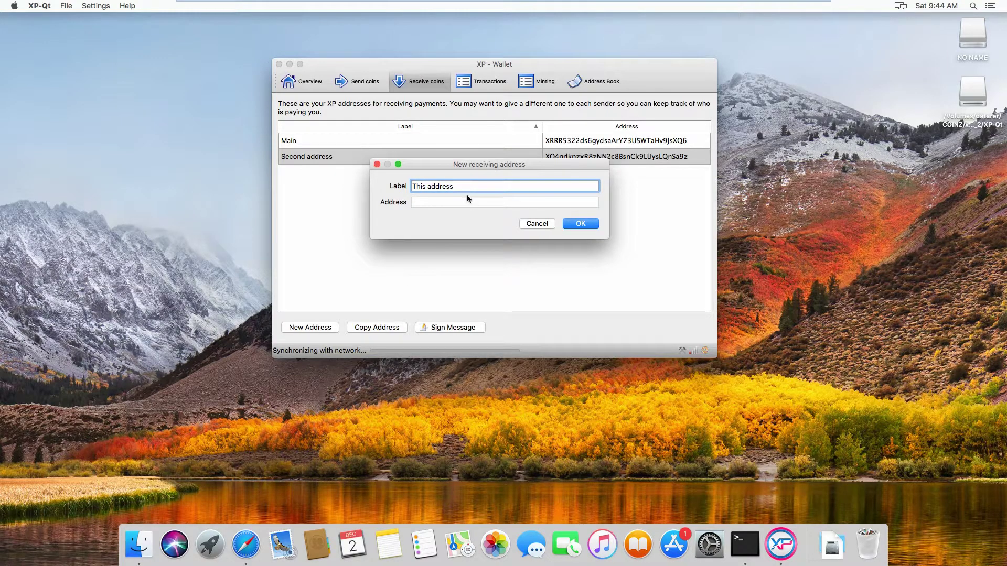
{"action": "left_click", "coordinate": [425, 190]}
{"action": "key", "text": "BackSpace"}
{"action": "key", "text": "BackSpace"}
{"action": "type", "text": "rd"}
{"action": "left_click", "coordinate": [577, 225]}
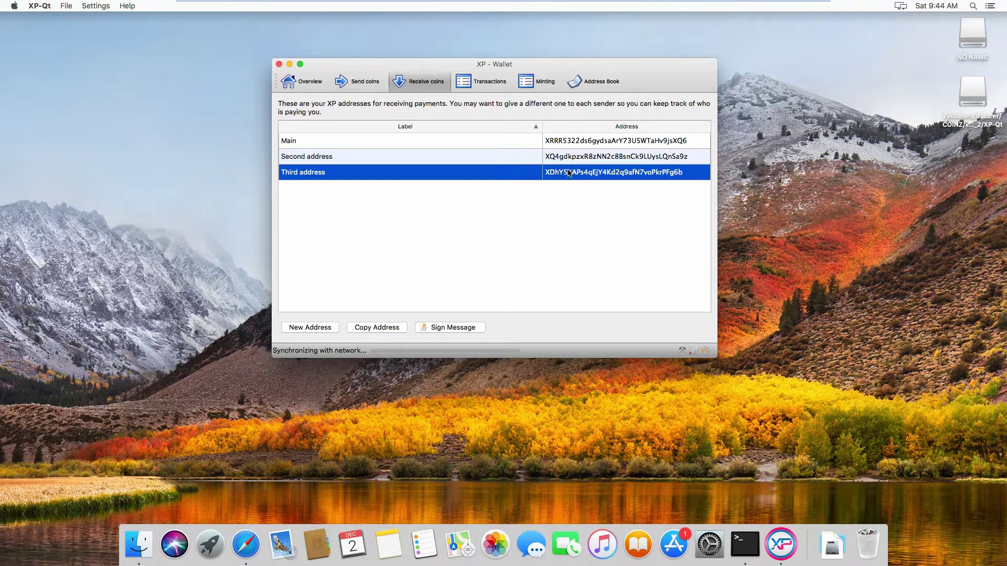
- Open Transactions and filter the history by the search text 'Main'
{"action": "left_click", "coordinate": [490, 83]}
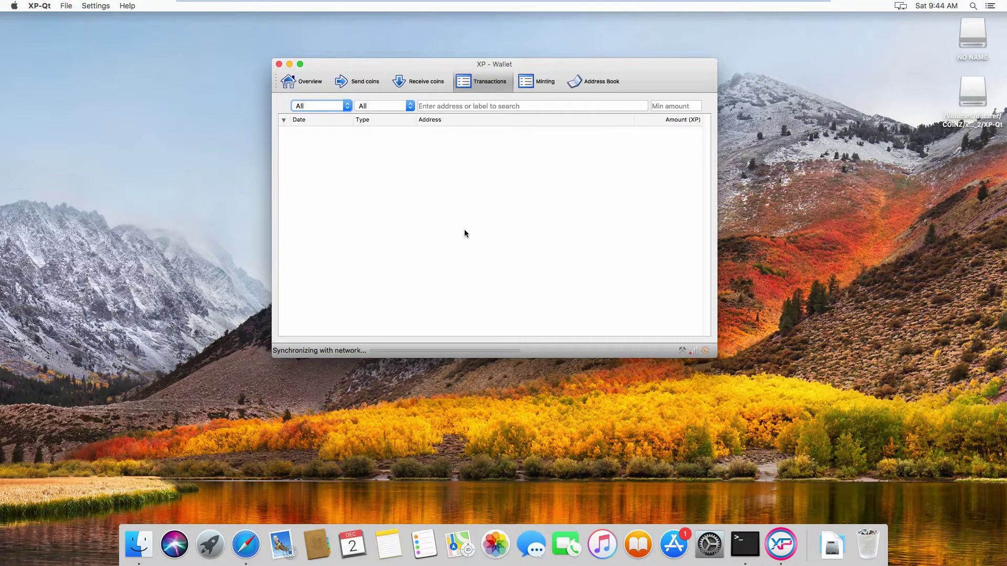
{"action": "left_click", "coordinate": [489, 106]}
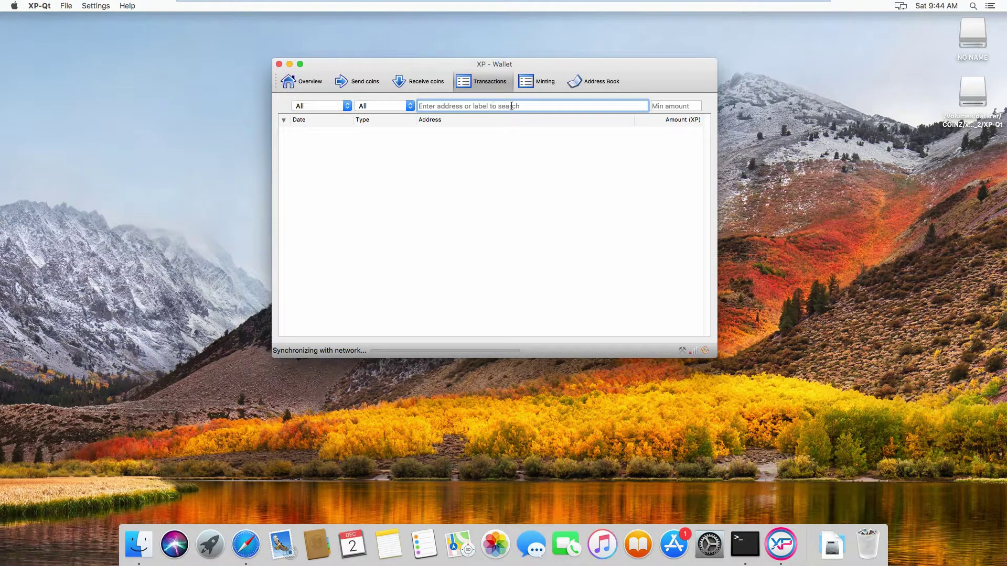
{"action": "left_click", "coordinate": [541, 104]}
{"action": "type", "text": "Main"}
{"action": "left_click", "coordinate": [530, 145]}
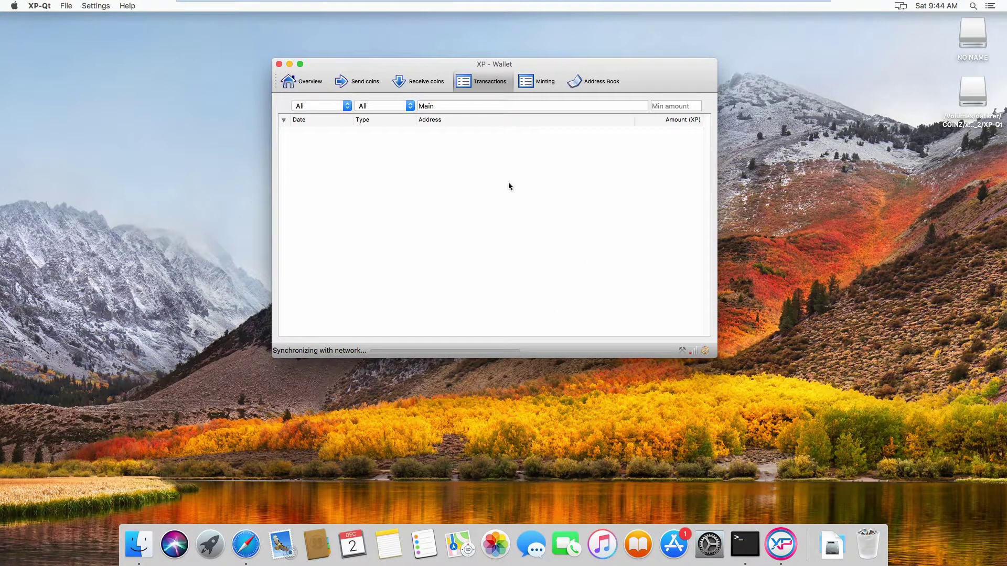
- Switch to the Minting page showing minting probability for 10 min
{"action": "left_click", "coordinate": [545, 83]}
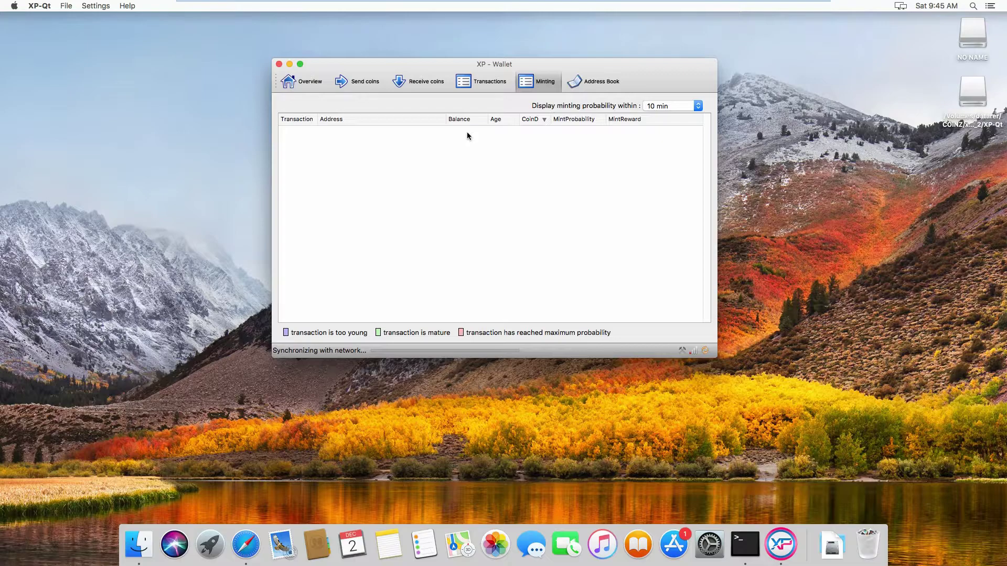
- Open the Address Book, start a 'Cryptopia' sending address, then close it unsaved
{"action": "left_click", "coordinate": [597, 81]}
{"action": "left_click", "coordinate": [375, 240]}
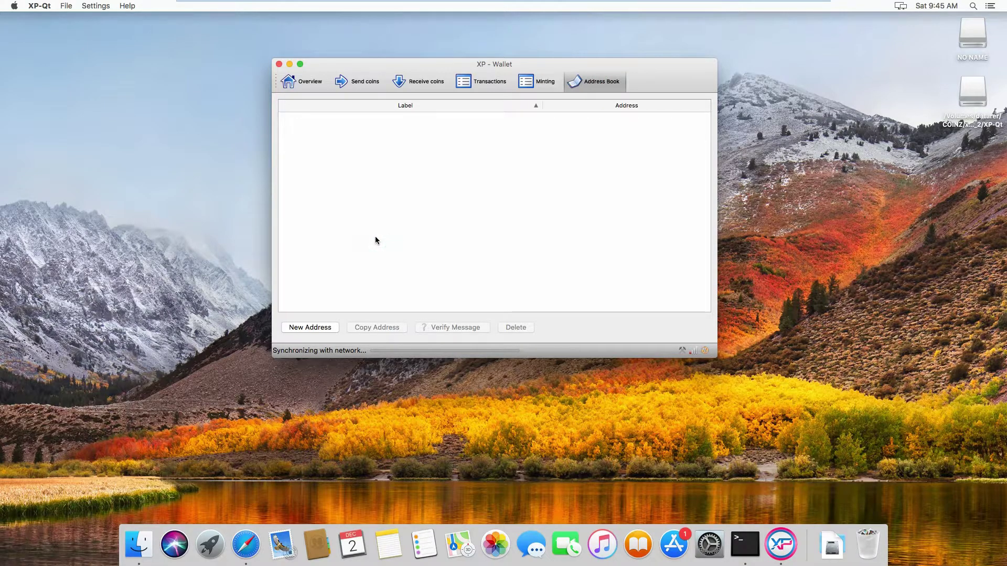
{"action": "left_click", "coordinate": [320, 329]}
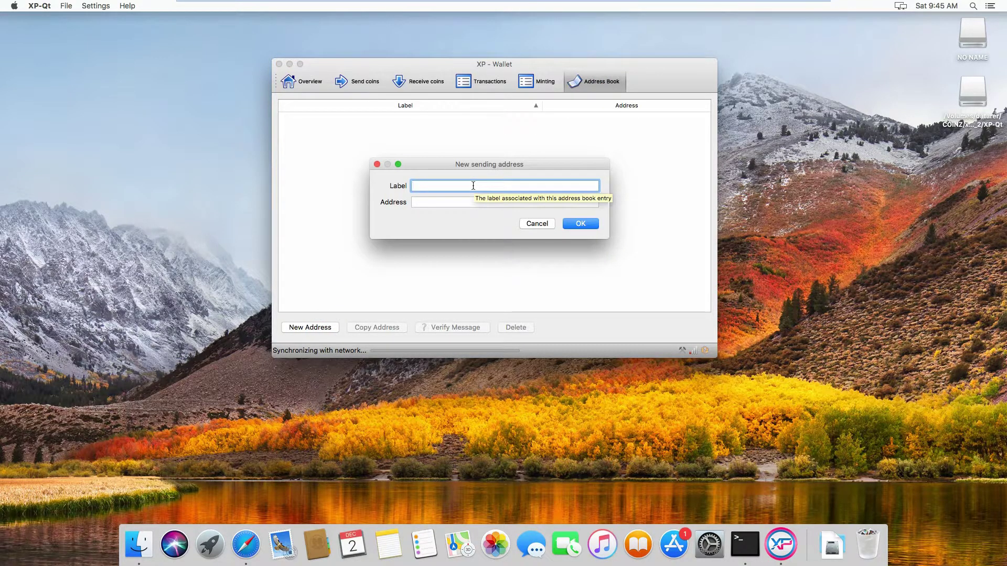
{"action": "type", "text": "Cryptoa"}
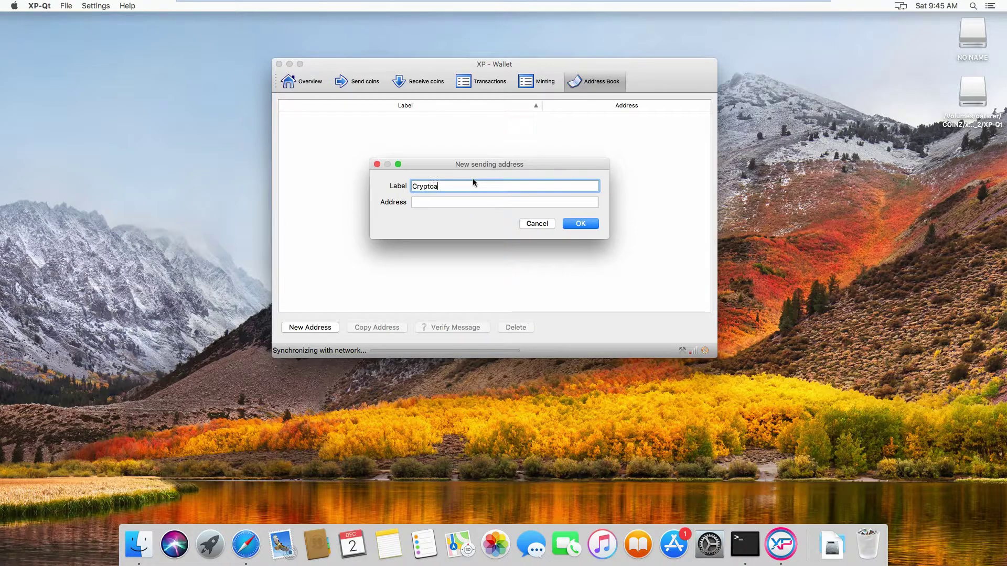
{"action": "type", "text": "p"}
{"action": "key", "text": "BackSpace"}
{"action": "key", "text": "BackSpace"}
{"action": "type", "text": "pia"}
{"action": "left_click", "coordinate": [465, 201]}
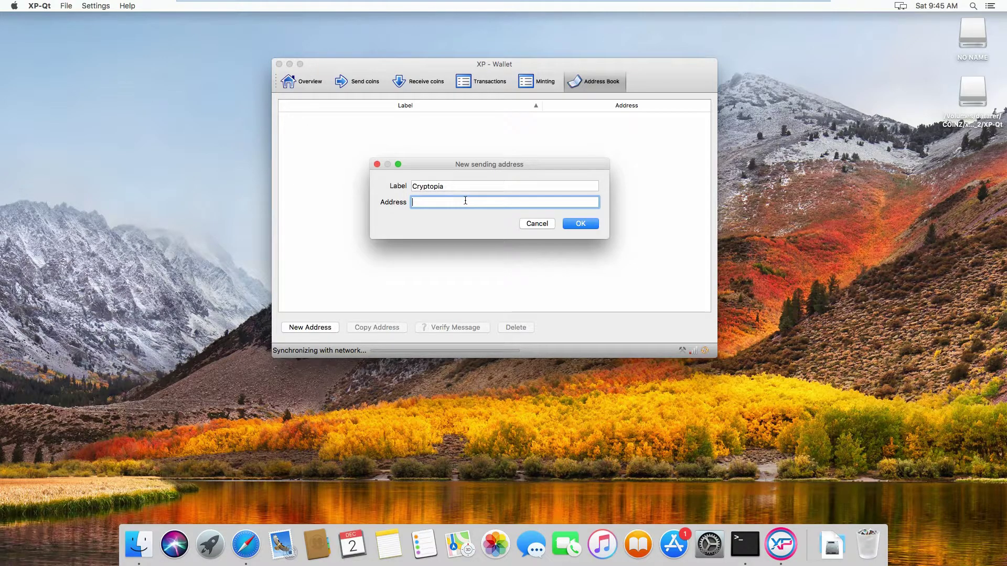
{"action": "left_click_drag", "start_coordinate": [418, 164], "coordinate": [420, 144]}
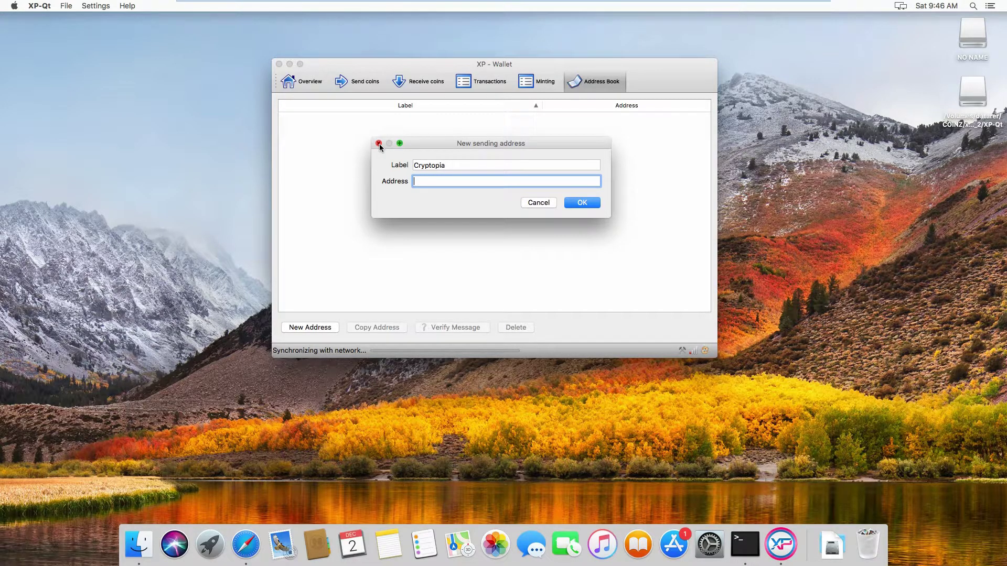
{"action": "left_click", "coordinate": [378, 143]}
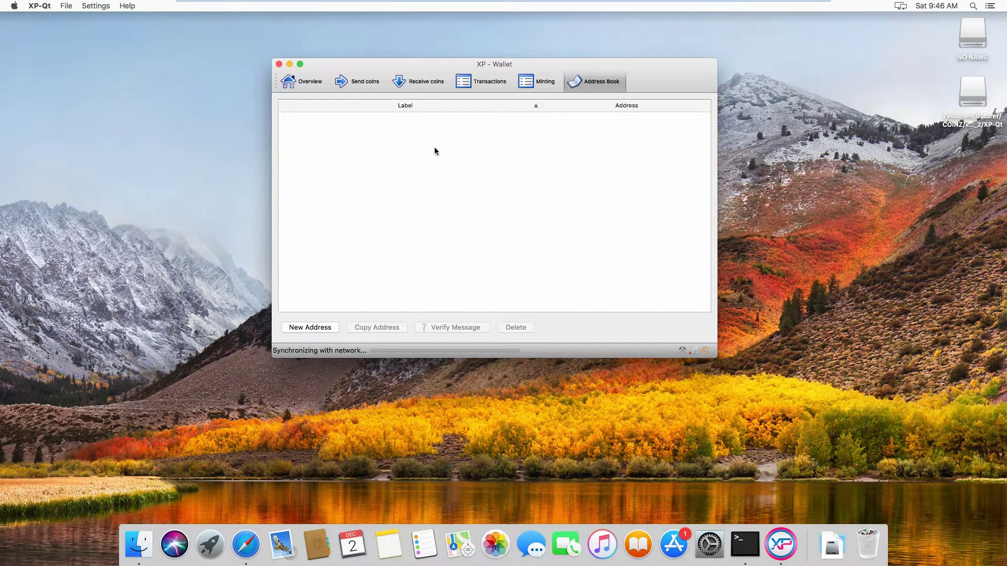
- Return to Overview and check sync status: 4500 of 965096 blocks (0.47%)
{"action": "left_click", "coordinate": [304, 83]}
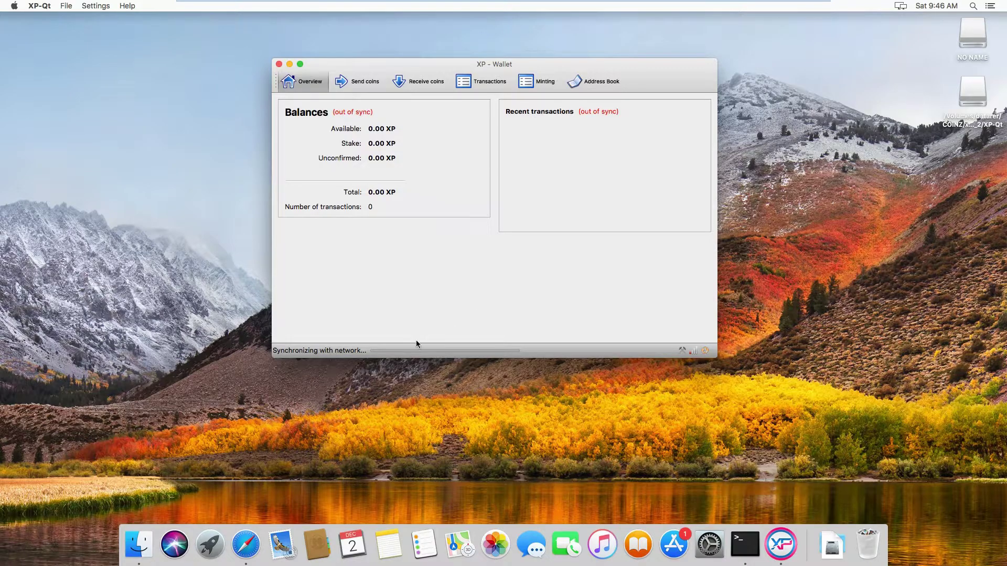
{"action": "mouse_move", "coordinate": [409, 354]}
{"action": "mouse_move", "coordinate": [696, 357]}
{"action": "mouse_move", "coordinate": [474, 353]}
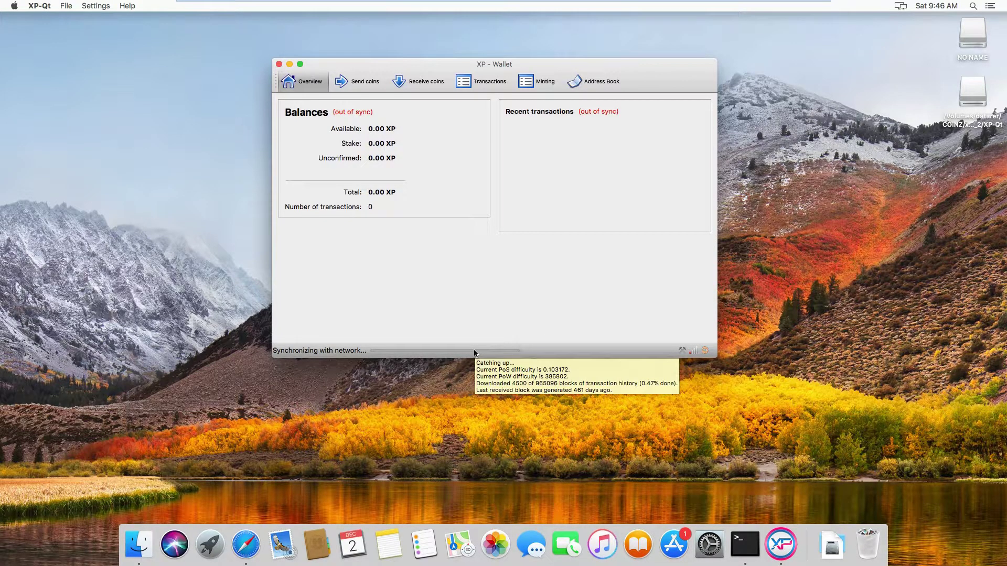